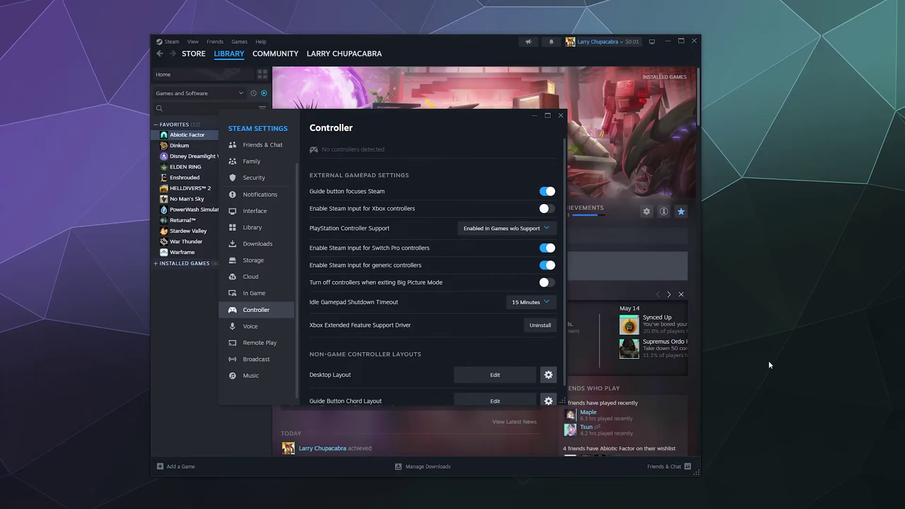
- Open the Steam settings on the Controller page and place the settings window over the library
left_click_drag(474, 131, 500, 133)
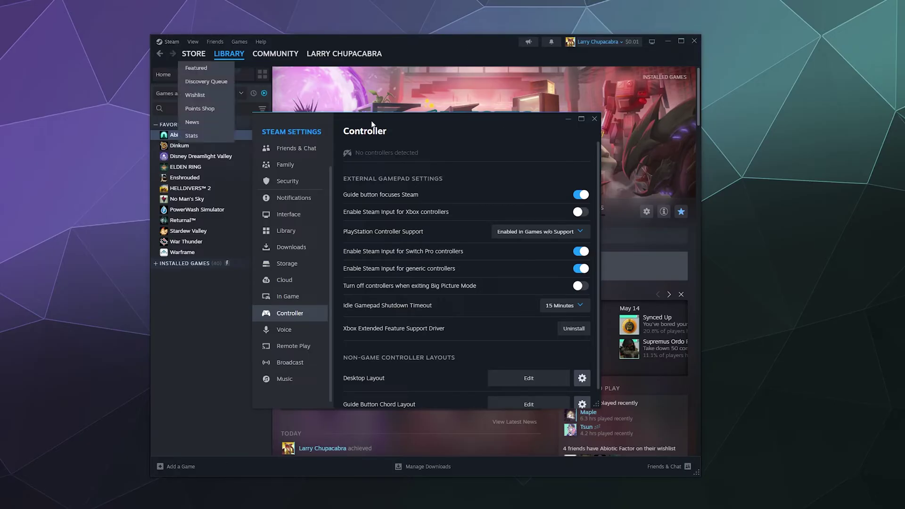
left_click(172, 42)
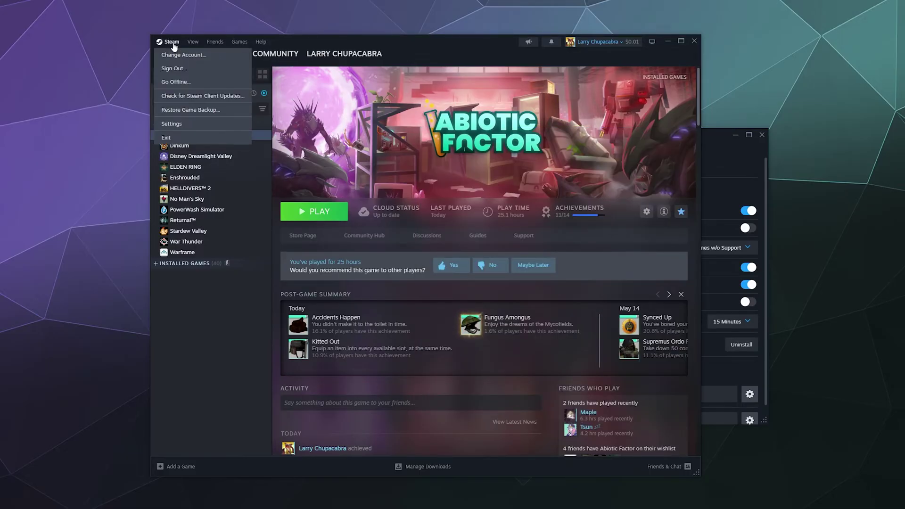
left_click(171, 124)
left_click_drag(692, 140, 522, 127)
scroll(292, 170, "up", 1)
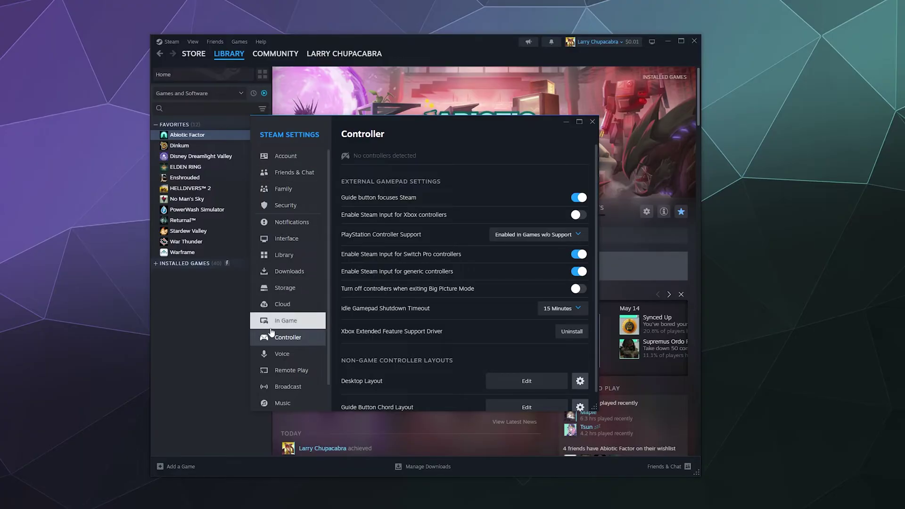
scroll(285, 245, "down", 1)
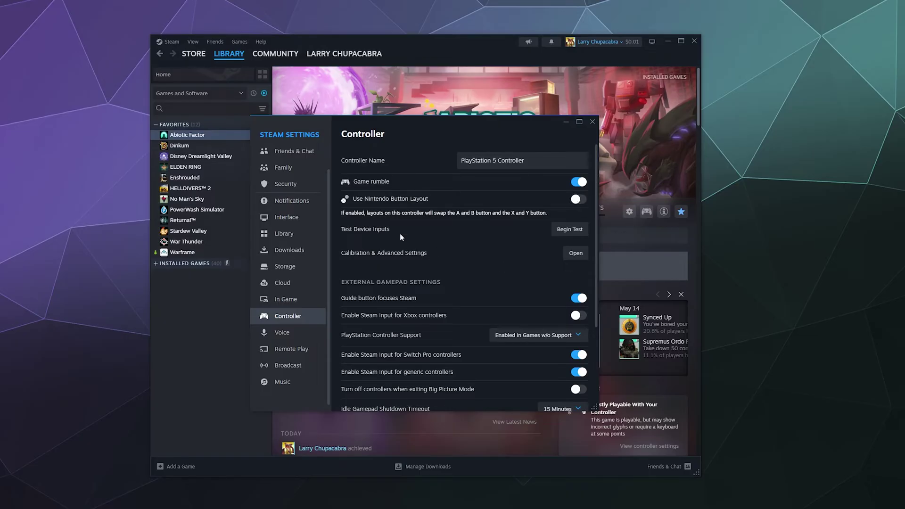
- Examine the PlayStation 5 controller's device input test and its joystick, gyro calibration and output settings
left_click(555, 235)
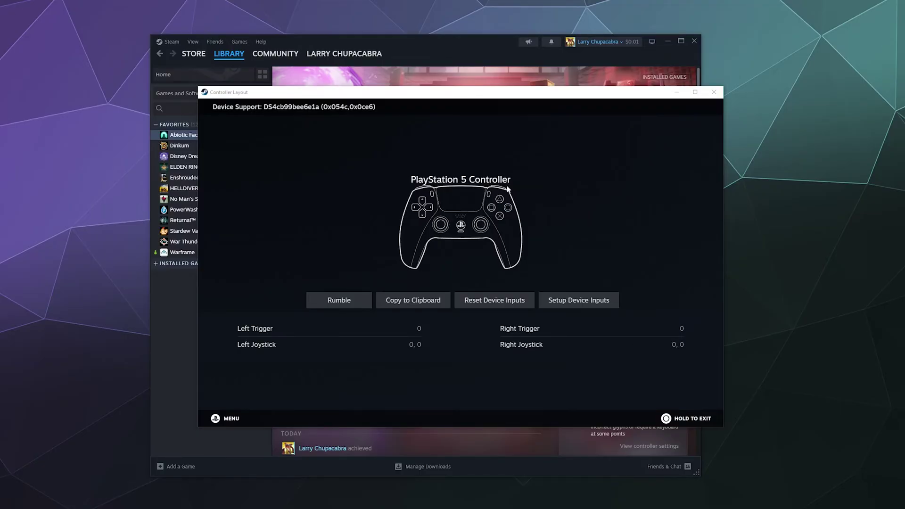
left_click(713, 92)
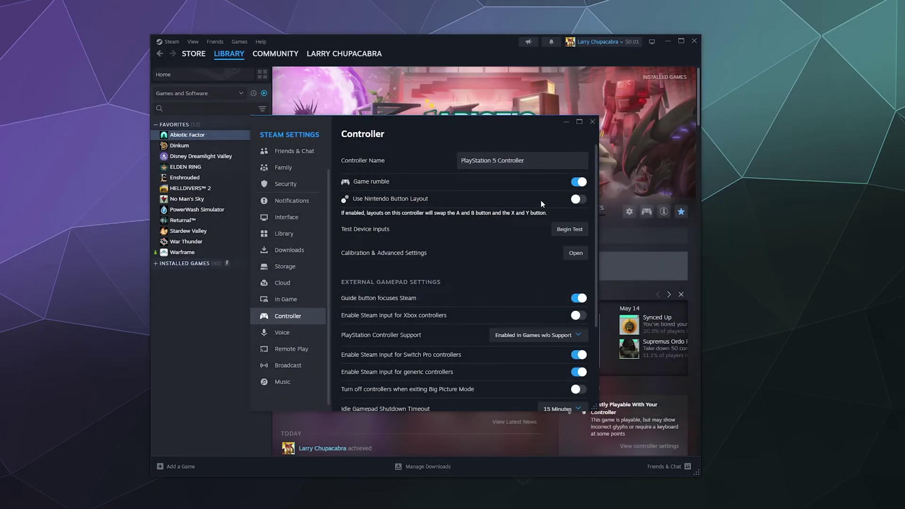
left_click(576, 255)
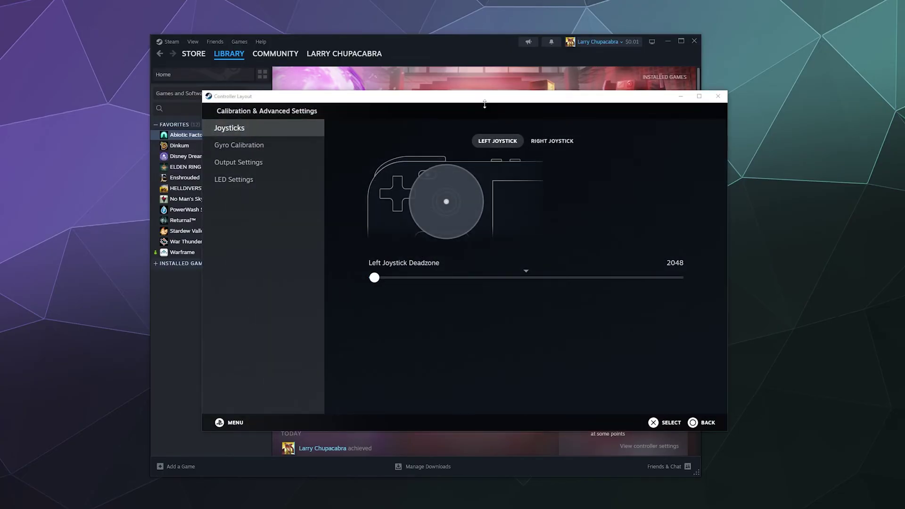
left_click(293, 162)
left_click(277, 146)
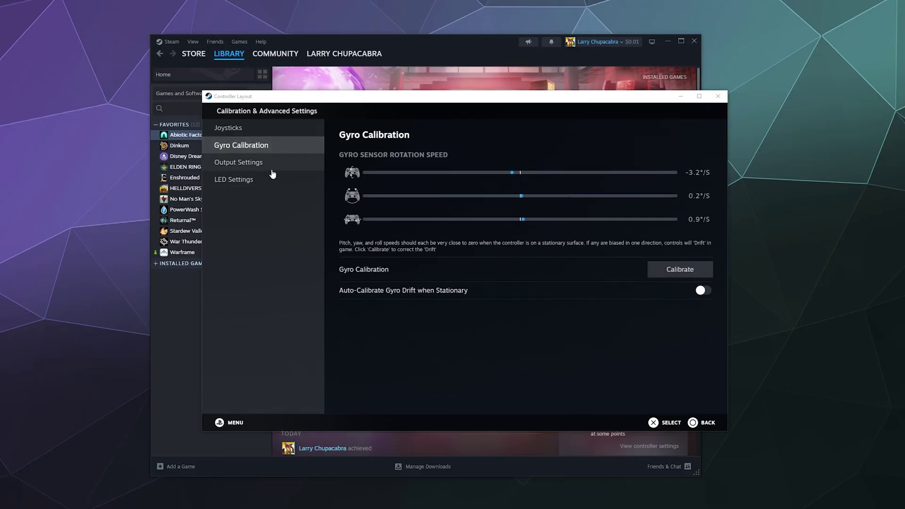
key("Down")
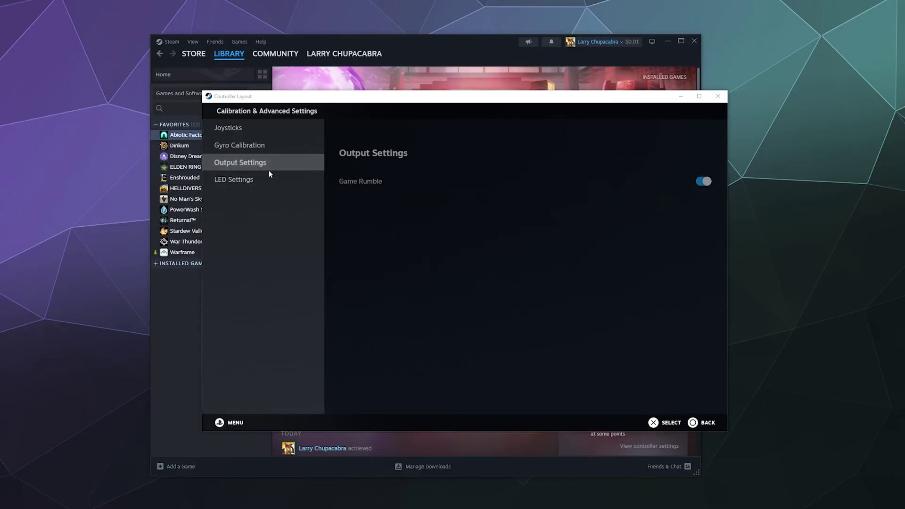
- Set the controller's LED color to 165° in the LED settings and leave the calibration settings
left_click(269, 187)
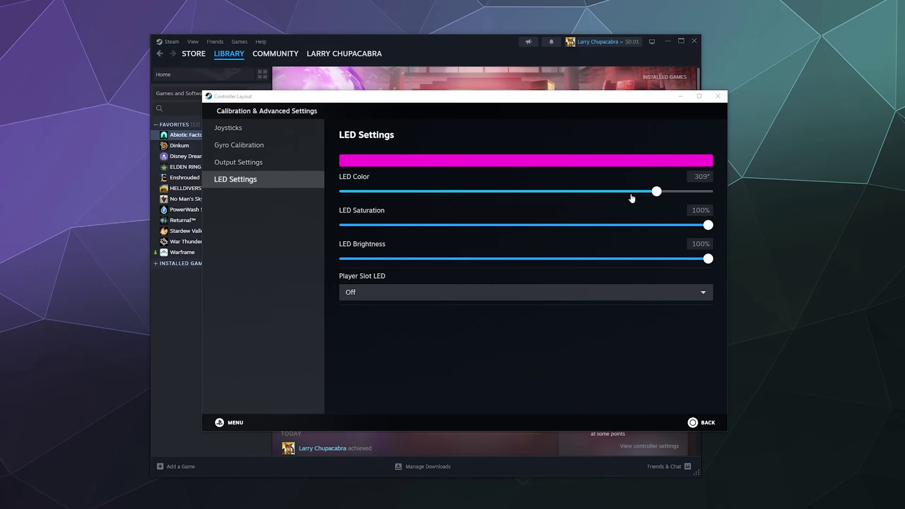
left_click_drag(657, 192, 512, 198)
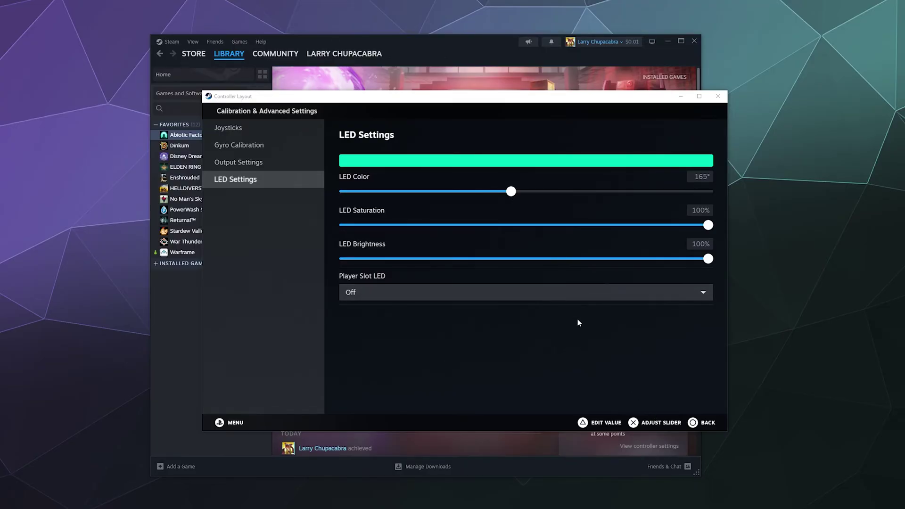
key("Escape")
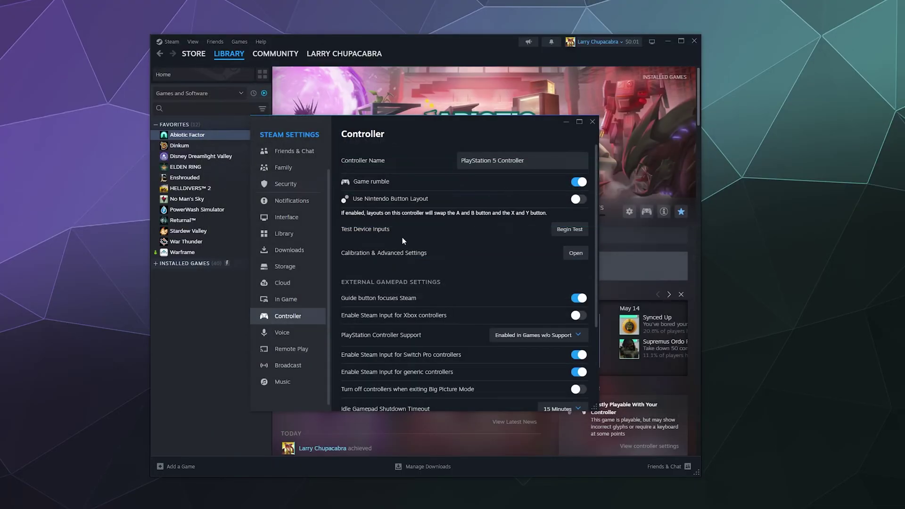
- Try PlayStation Controller Support as Not Enabled and as Enabled, and return it to Enabled in Games w/o Support
scroll(472, 245, "down", 1)
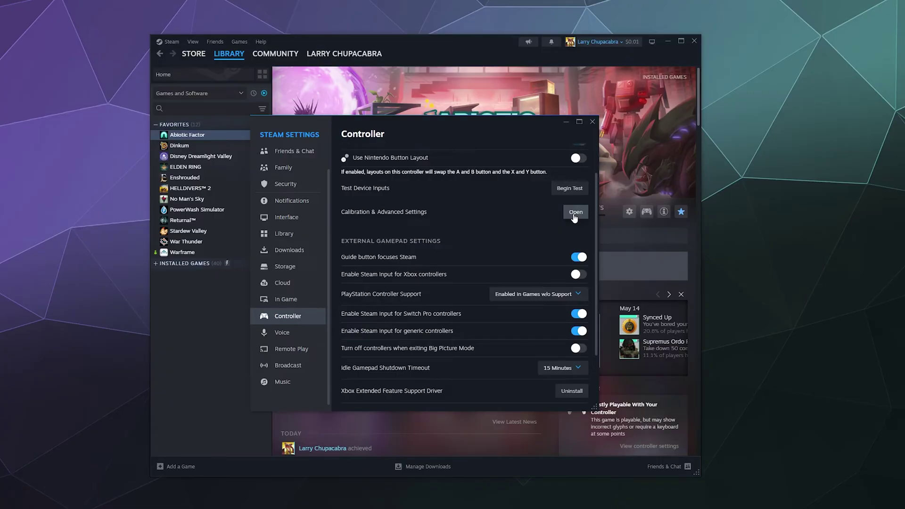
scroll(456, 248, "down", 3)
scroll(452, 203, "up", 2)
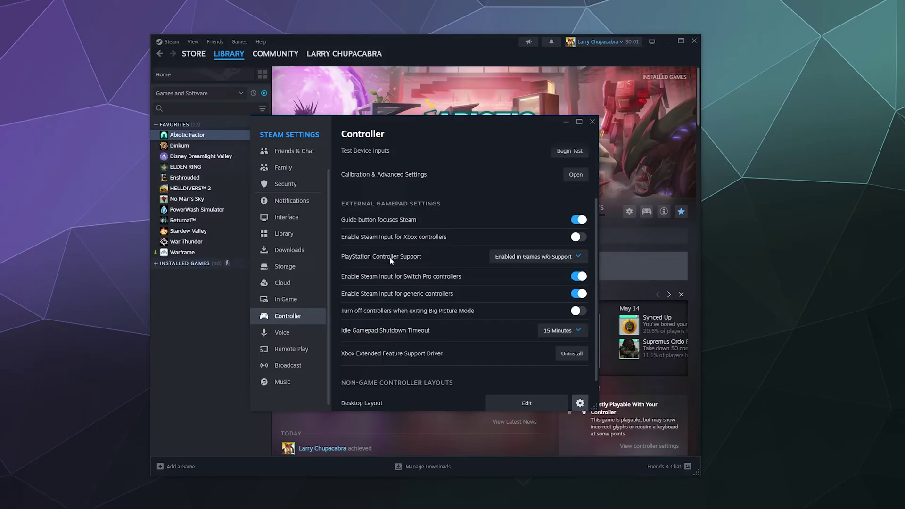
left_click(509, 257)
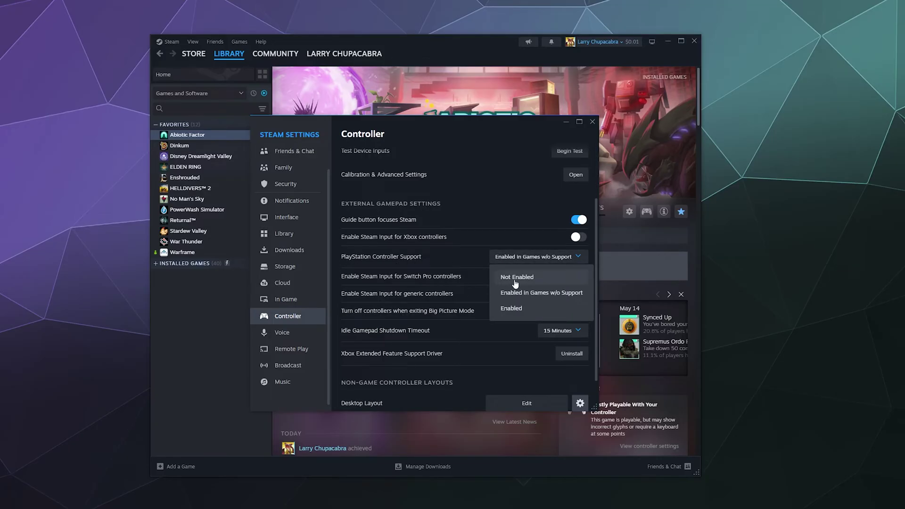
left_click(515, 278)
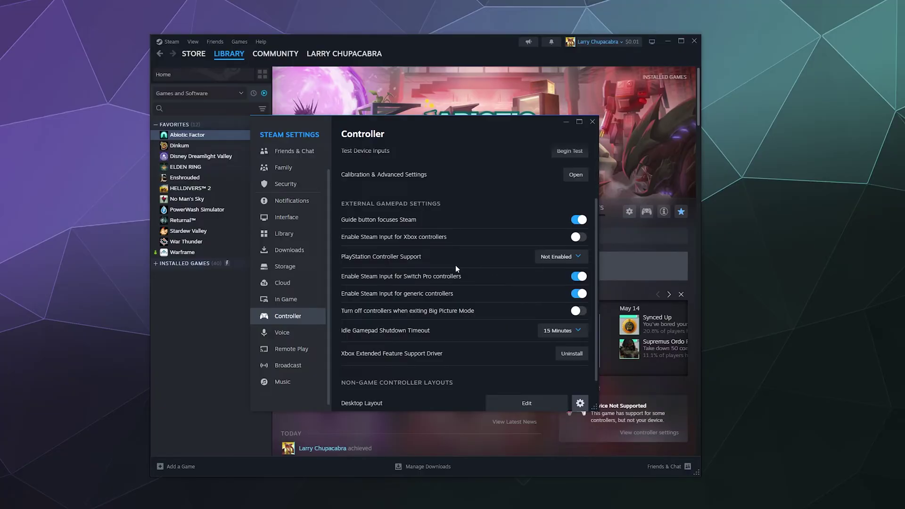
scroll(541, 250, "down", 3)
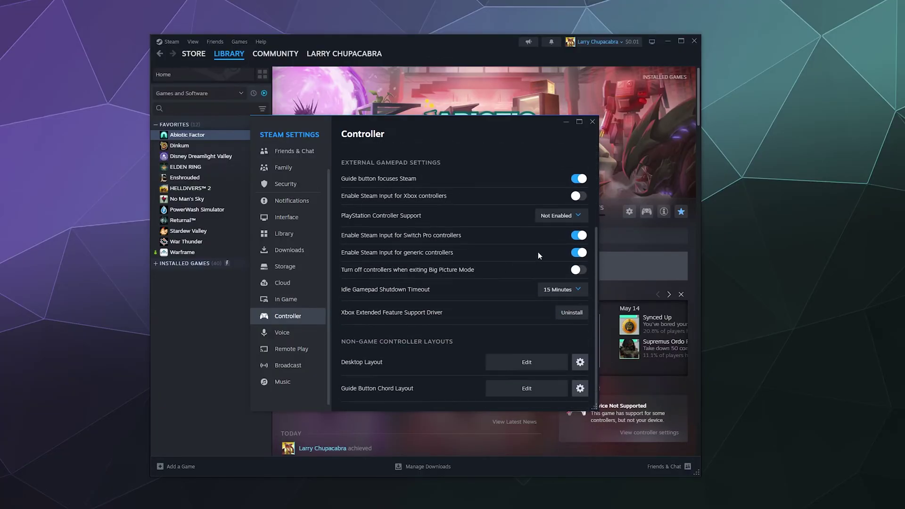
left_click(552, 216)
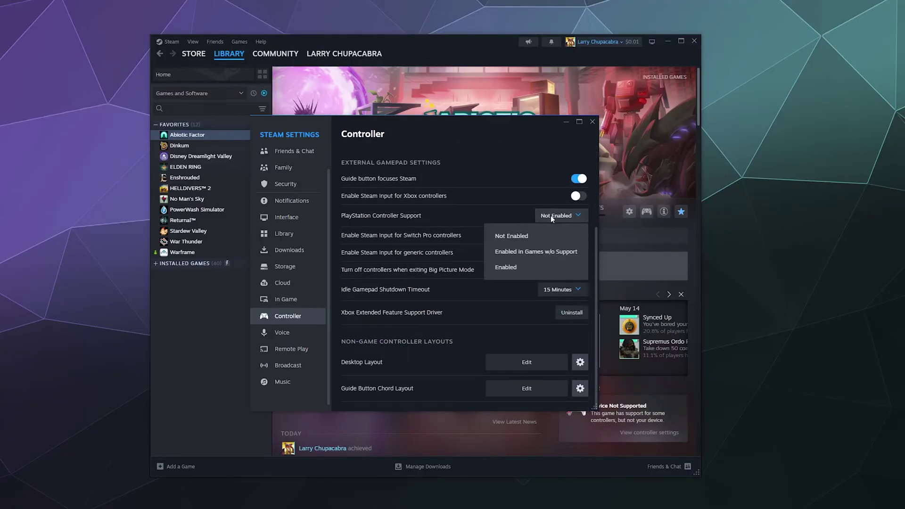
left_click(510, 267)
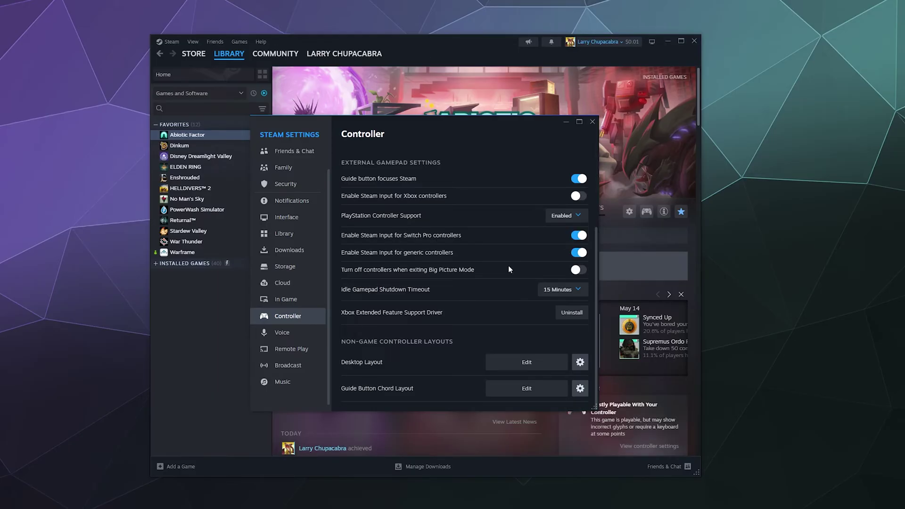
left_click(553, 220)
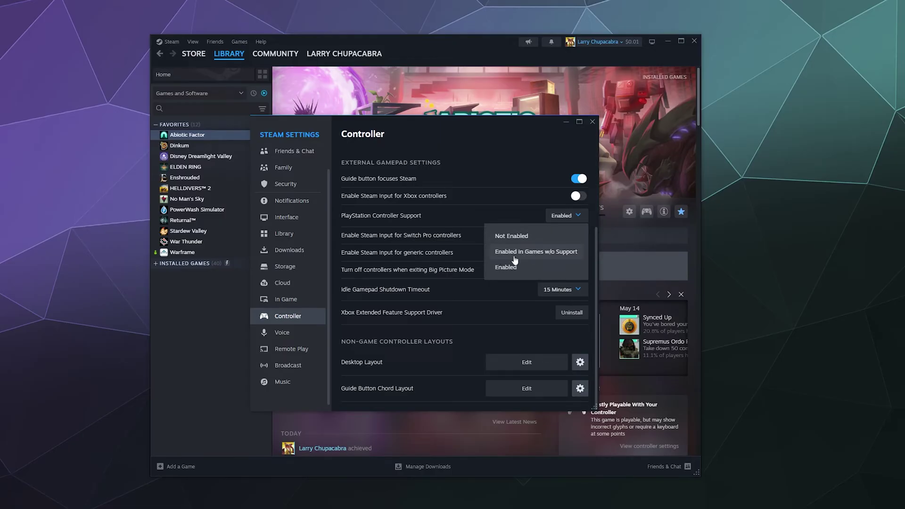
left_click(559, 257)
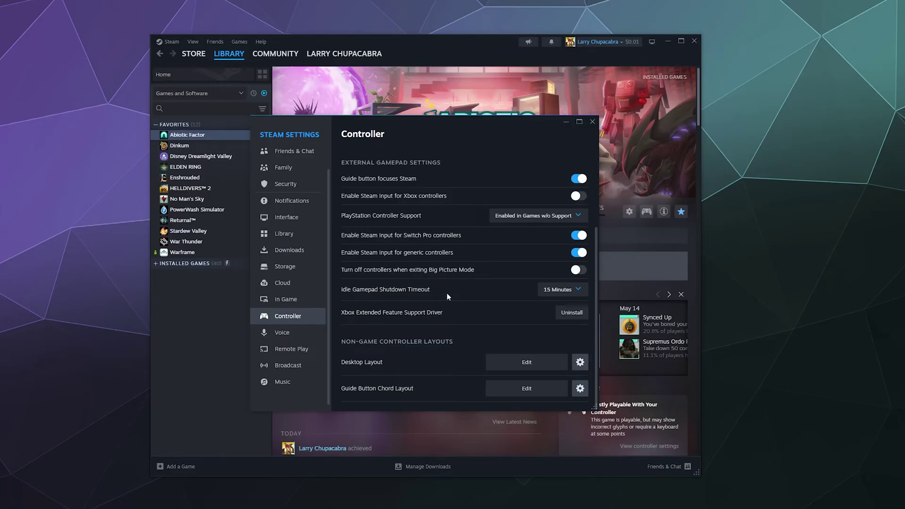
- Set the Idle Gamepad Shutdown Timeout to Never
left_click(558, 291)
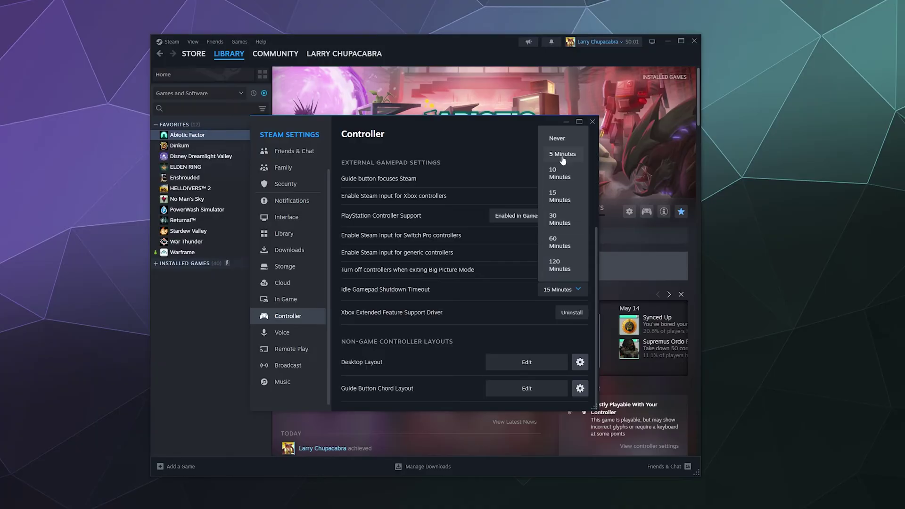
left_click(557, 139)
left_click(561, 290)
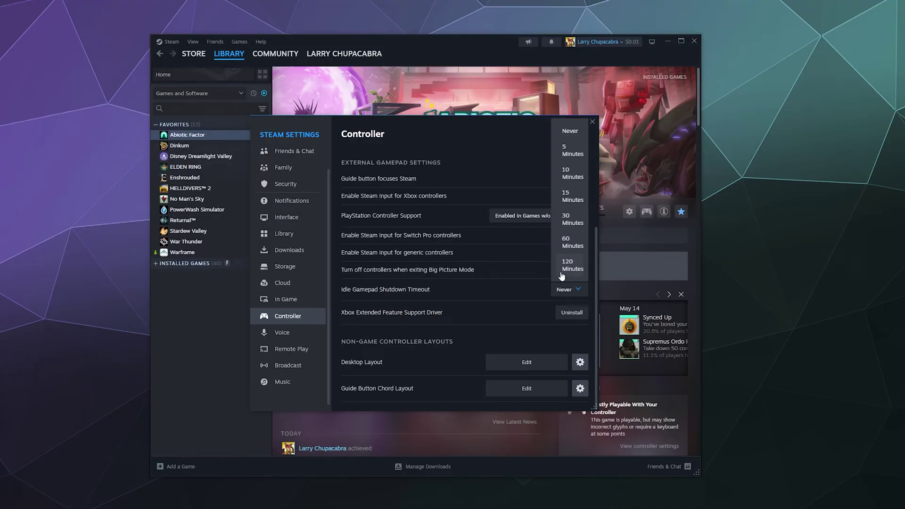
left_click(562, 269)
left_click(561, 288)
left_click(566, 166)
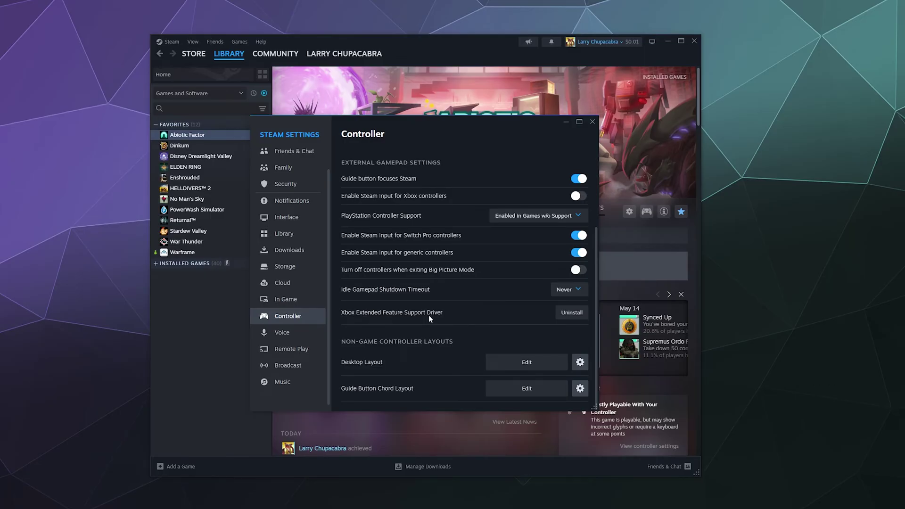
- Enable Steam Input for the non-game Desktop Layout, look over its quick settings and close the layout window
scroll(429, 315, "up", 3)
scroll(430, 315, "down", 3)
left_click(528, 362)
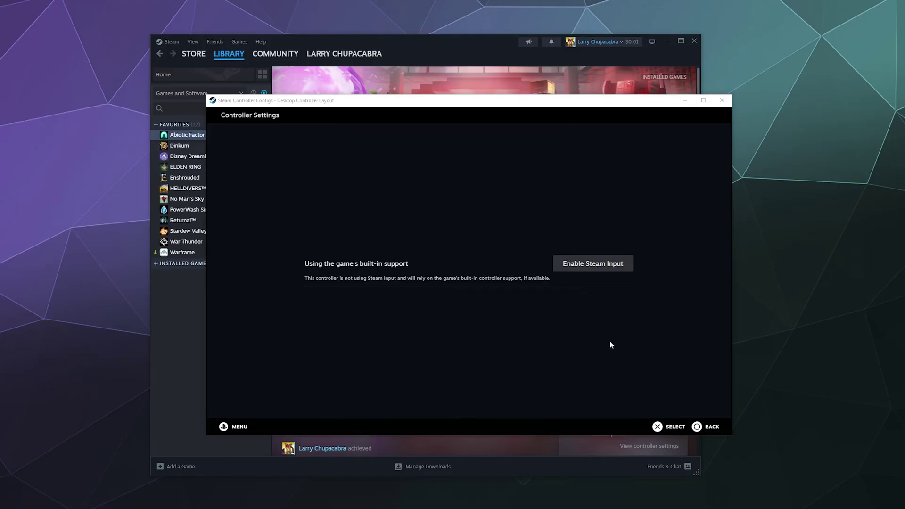
left_click(596, 265)
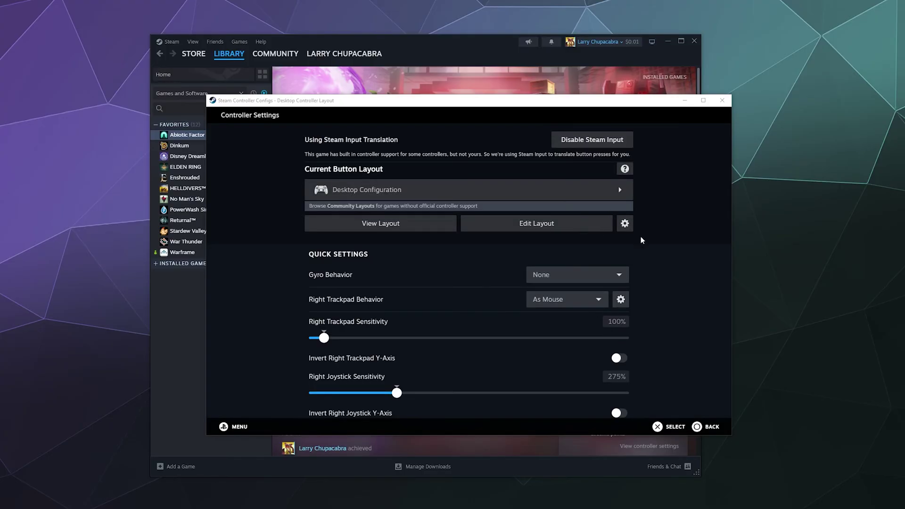
scroll(670, 271, "down", 1)
left_click(722, 101)
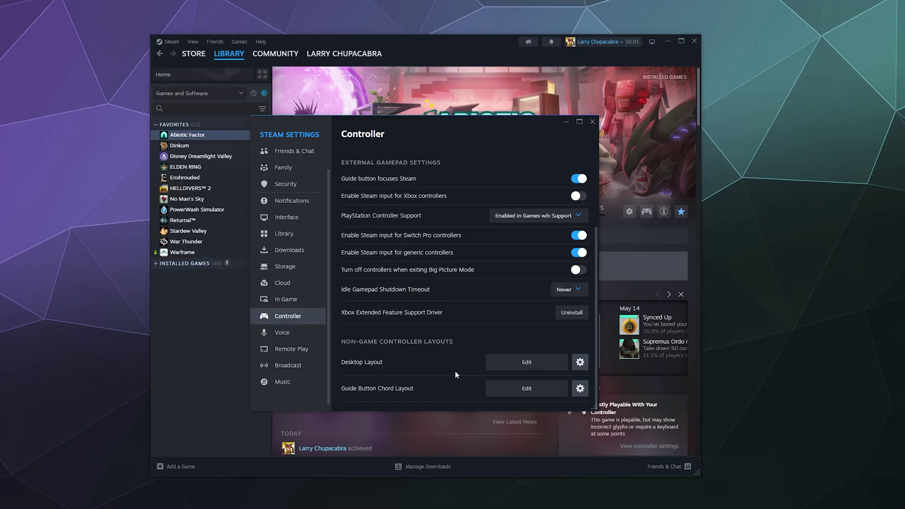
scroll(456, 375, "up", 3)
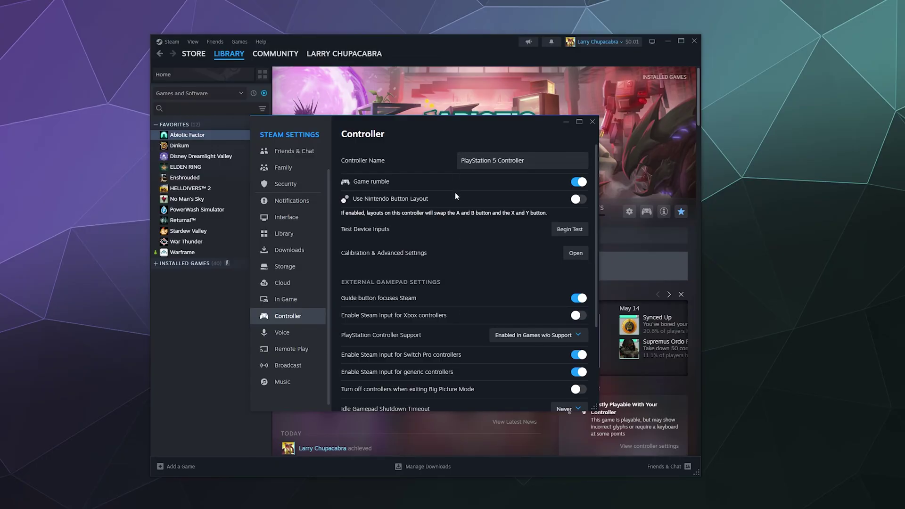
scroll(455, 194, "down", 3)
scroll(455, 198, "up", 3)
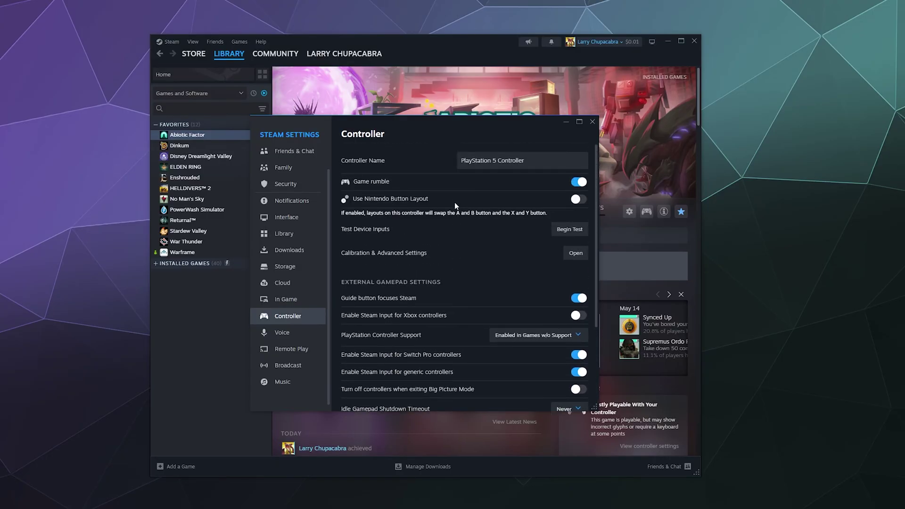